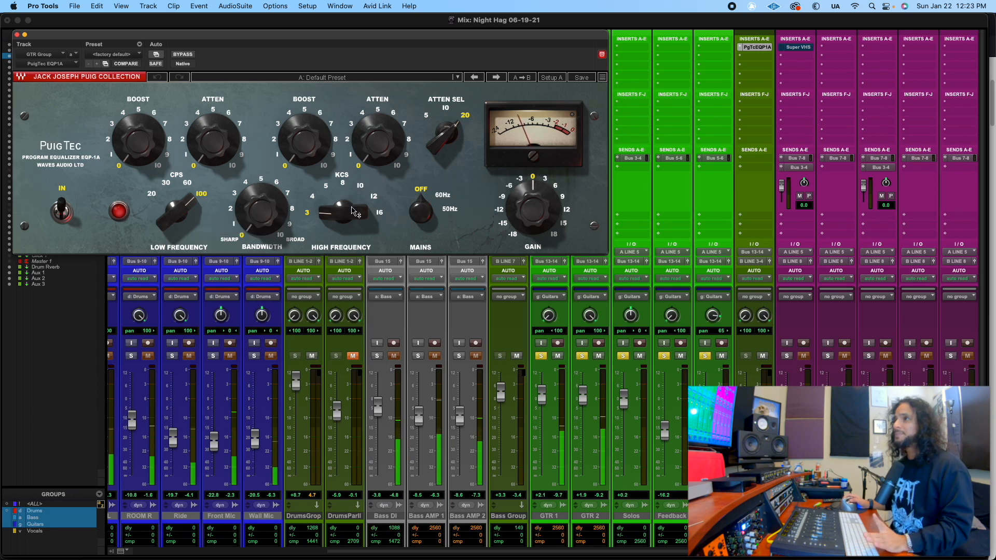
Set low frequency 30 Hz, bandwidth 5, low boost and atten about 3, then bypass to compare
{"action": "left_click", "coordinate": [166, 184]}
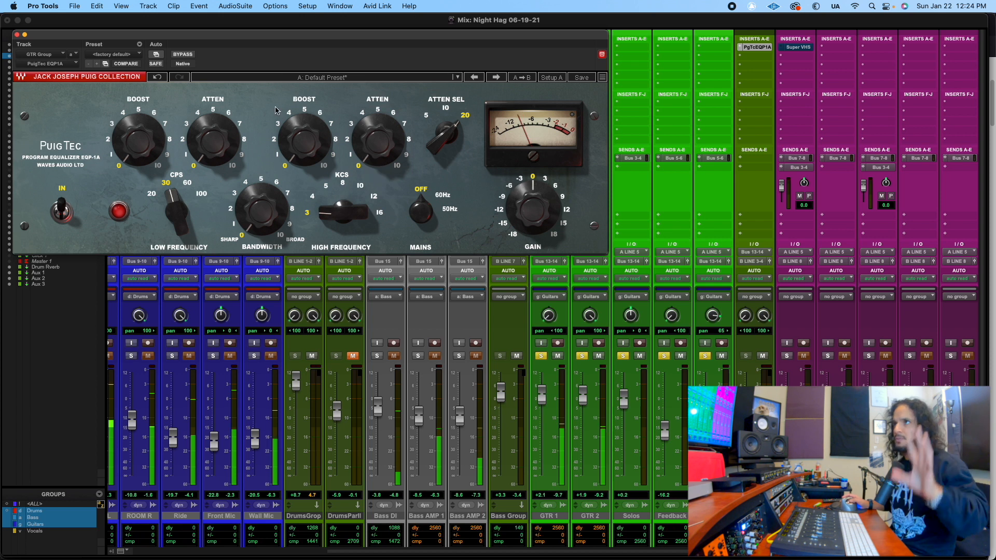
{"action": "mouse_move", "coordinate": [138, 141]}
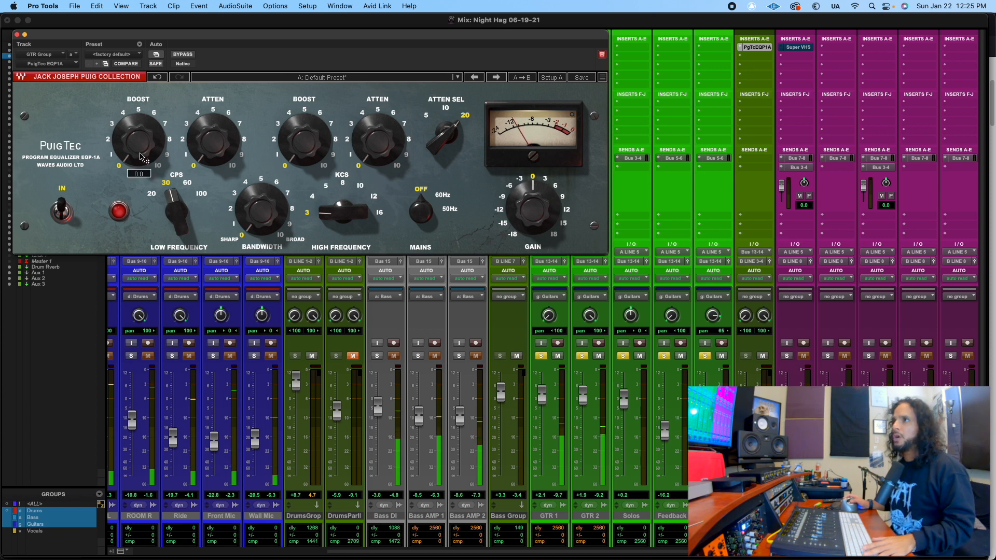
{"action": "left_click_drag", "start_coordinate": [253, 226], "coordinate": [253, 218]}
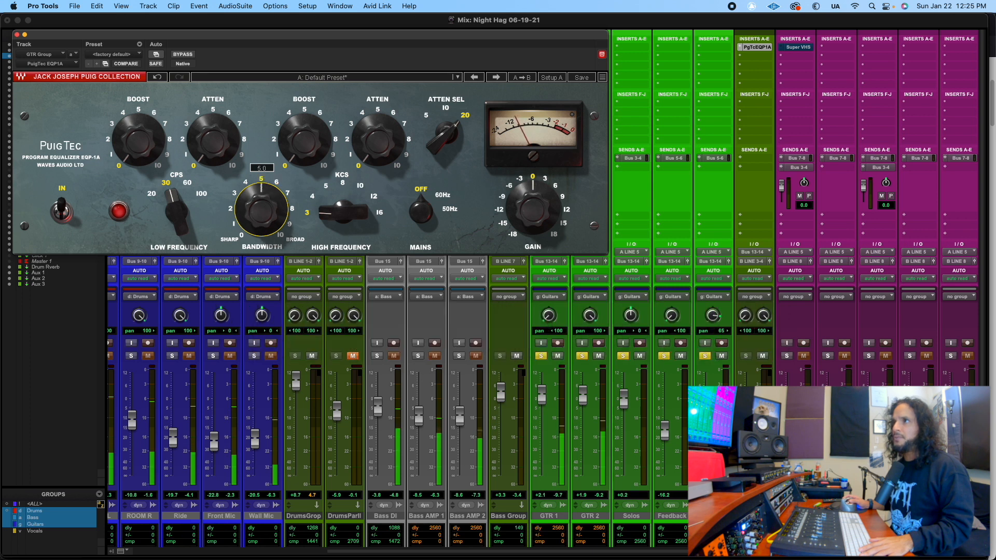
{"action": "left_click_drag", "start_coordinate": [136, 159], "coordinate": [136, 152]}
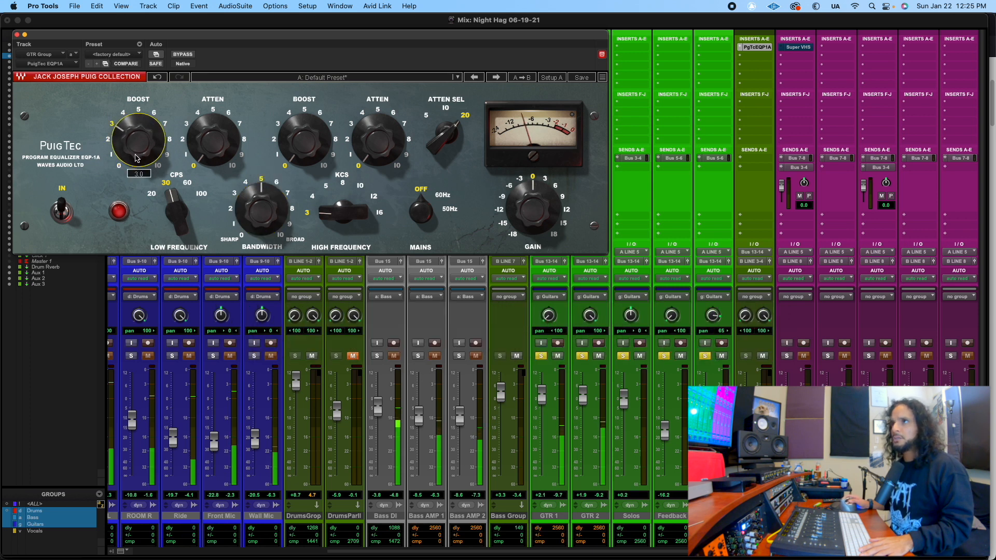
{"action": "left_click_drag", "start_coordinate": [217, 154], "coordinate": [217, 147]}
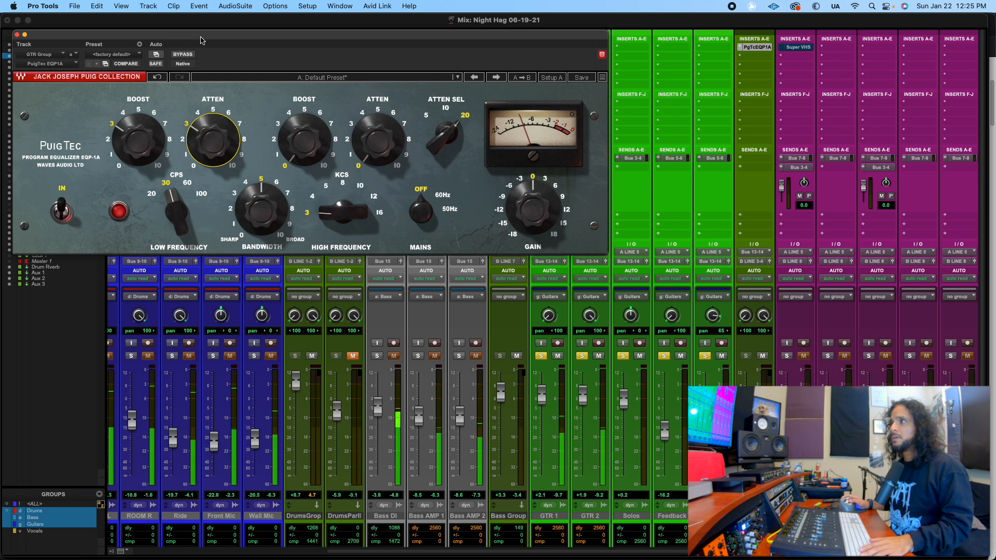
{"action": "left_click", "coordinate": [182, 55]}
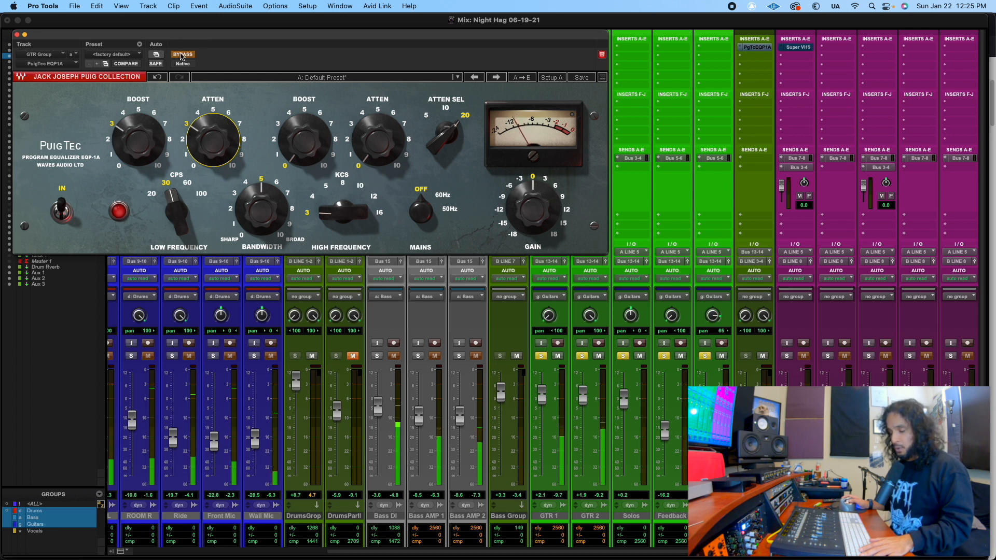
Re-enable the EQ after the A/B and raise the low attenuation to about 5
{"action": "left_click", "coordinate": [183, 54]}
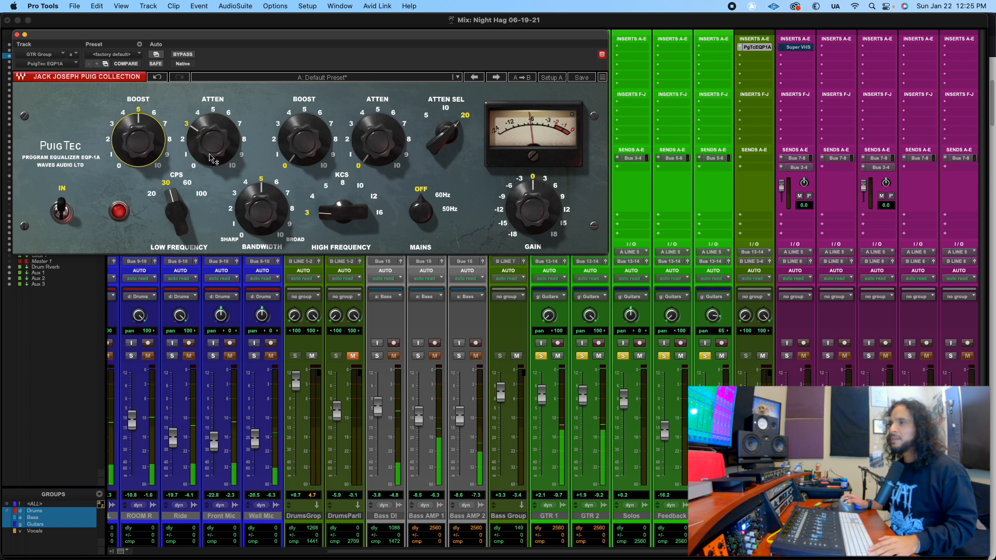
{"action": "left_click_drag", "start_coordinate": [210, 156], "coordinate": [210, 148]}
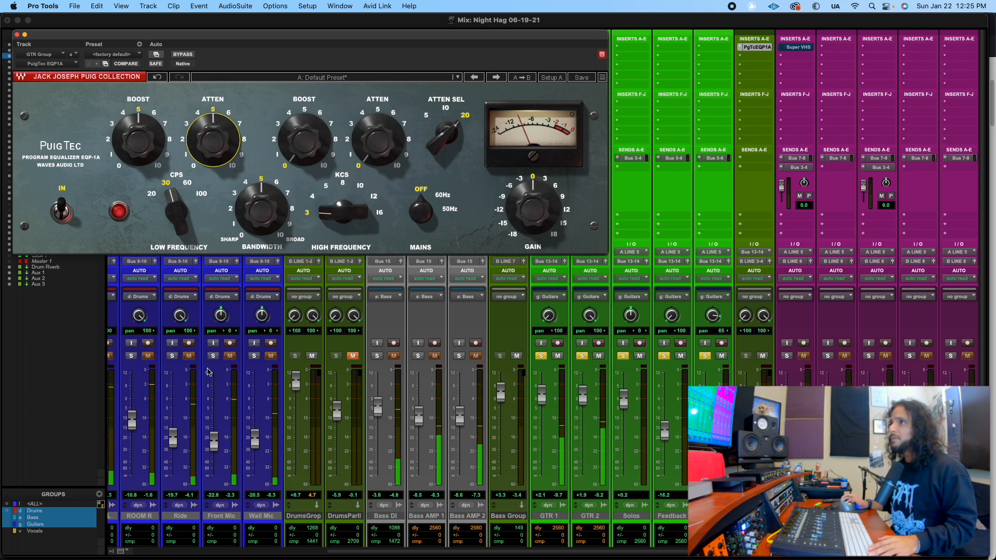
Widen the low bandwidth to 8, A/B against bypass, and leave the EQ active
{"action": "left_click", "coordinate": [263, 221]}
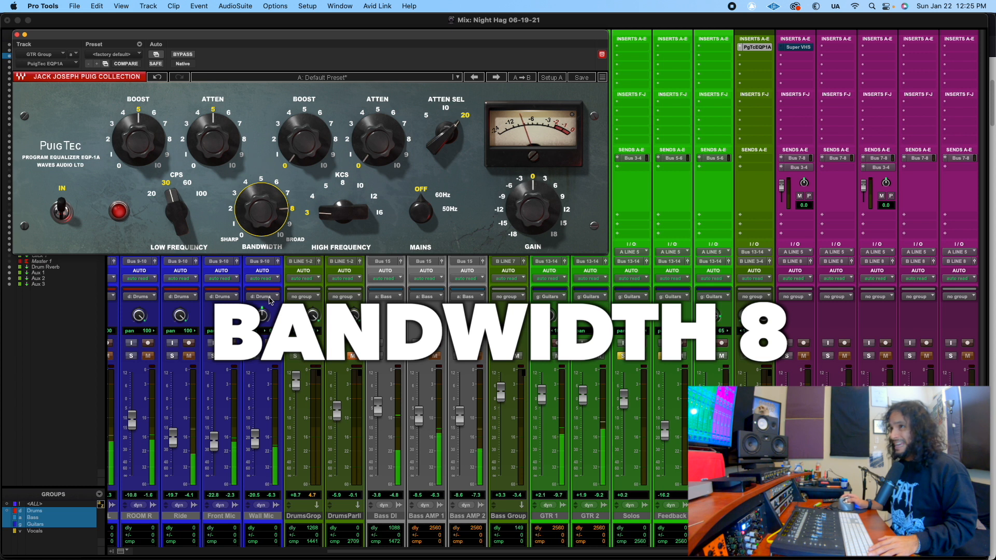
{"action": "left_click", "coordinate": [185, 54]}
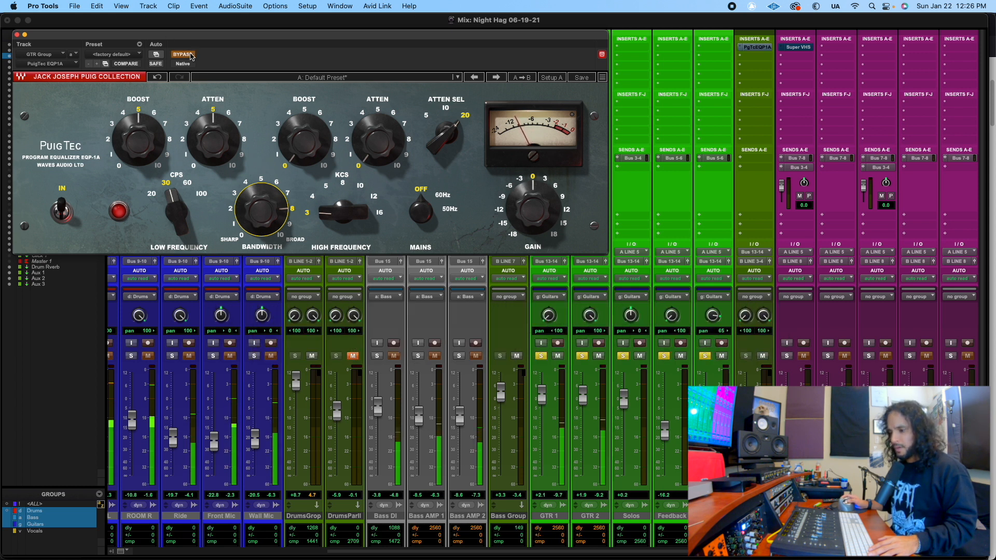
{"action": "left_click", "coordinate": [190, 55]}
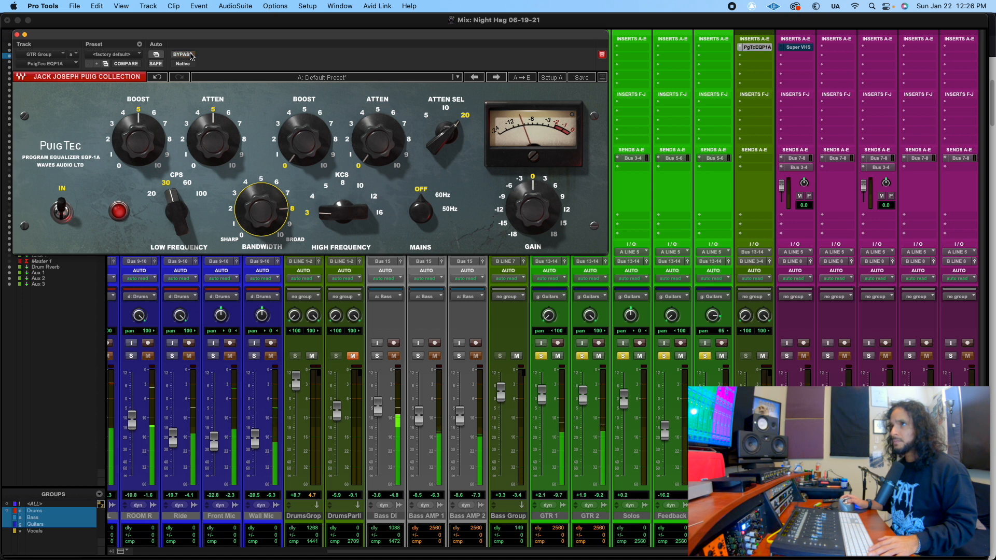